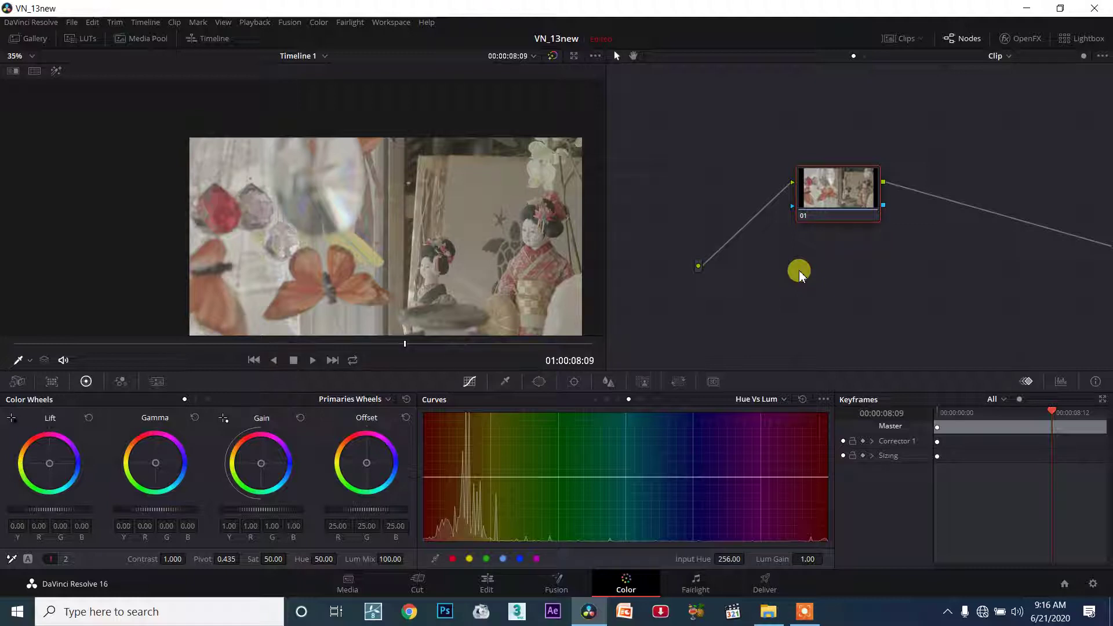
Switch the curve graph to Lum Vs Sat
left_click(774, 398)
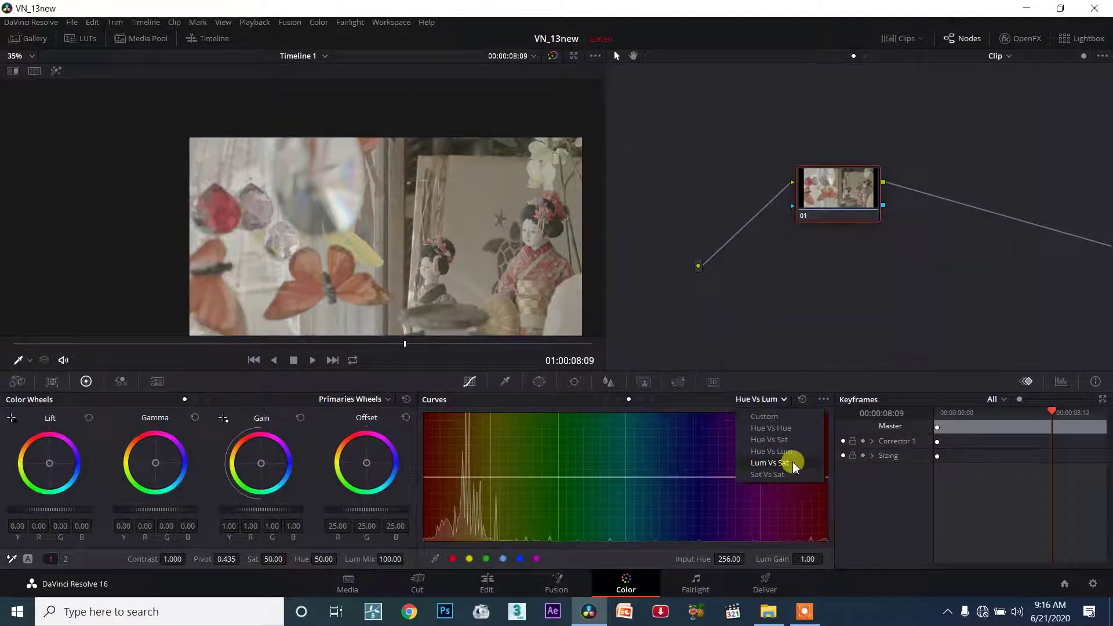
left_click(794, 466)
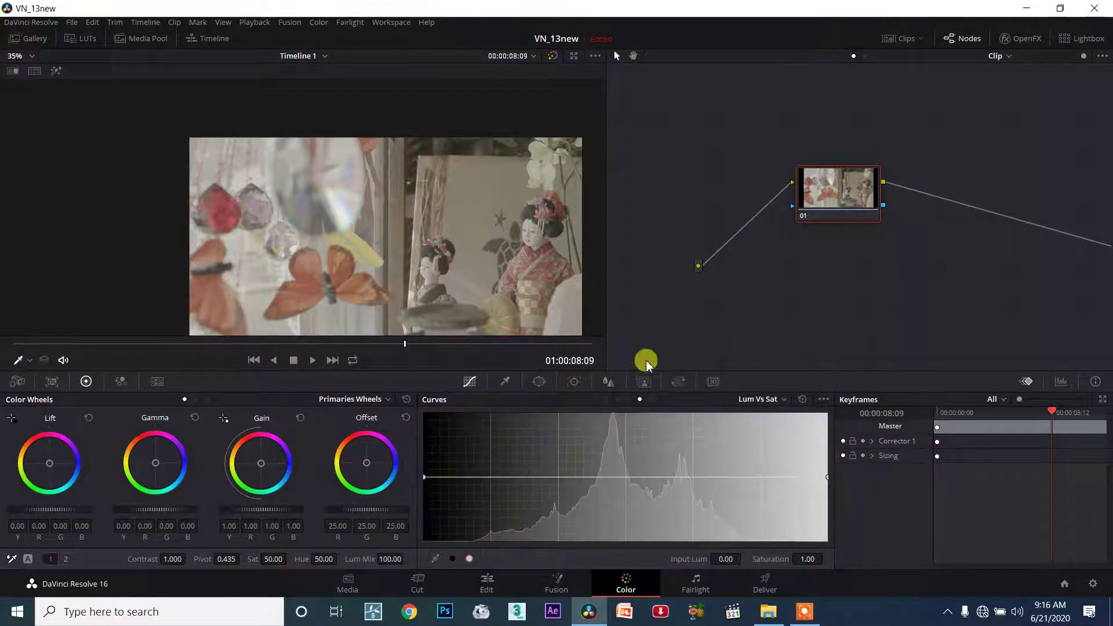
left_click(754, 410)
left_click(790, 450)
left_click(775, 403)
left_click(780, 466)
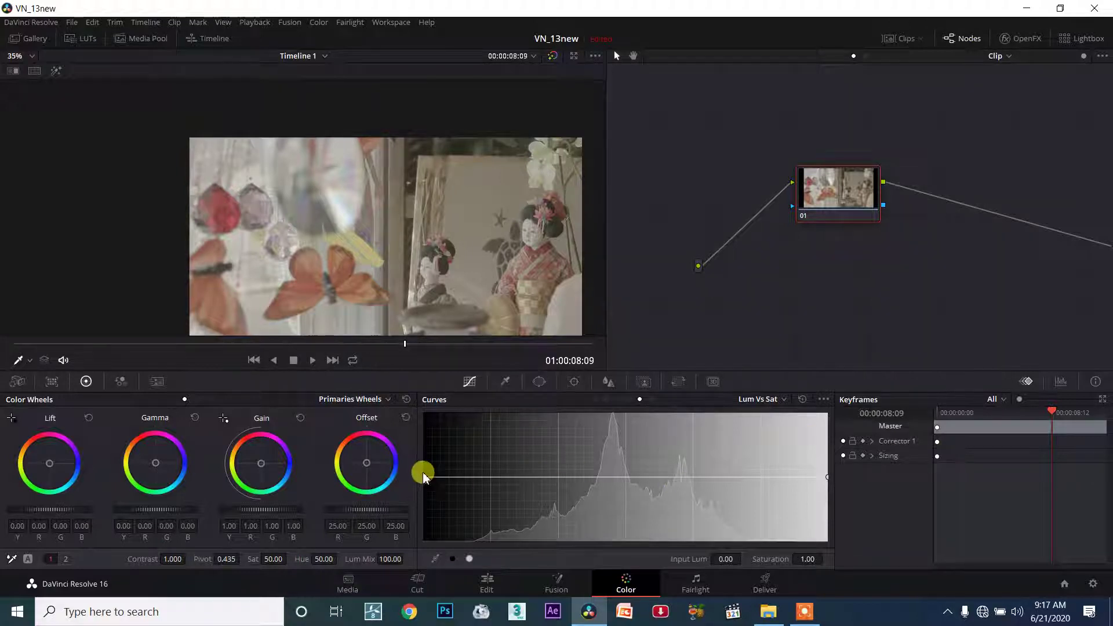
Try shadow and highlight saturation, ending with shadows near maximum and highlights at 1.52
mouse_move(423, 475)
left_mouse_down()
mouse_move(418, 380)
mouse_move(430, 579)
mouse_move(420, 474)
left_mouse_up()
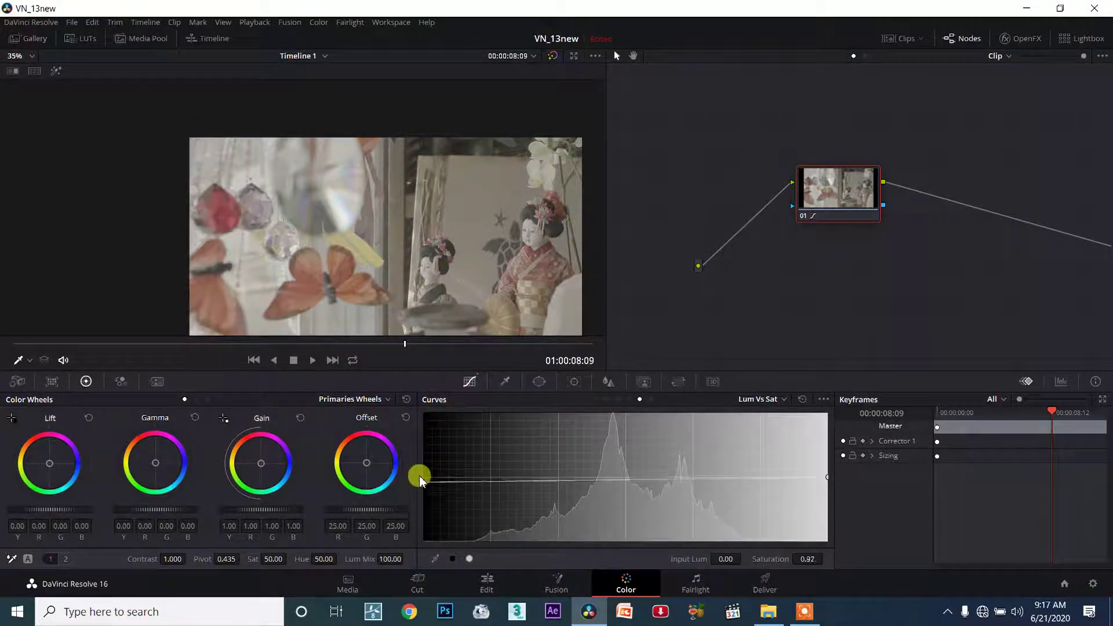
left_click(803, 400)
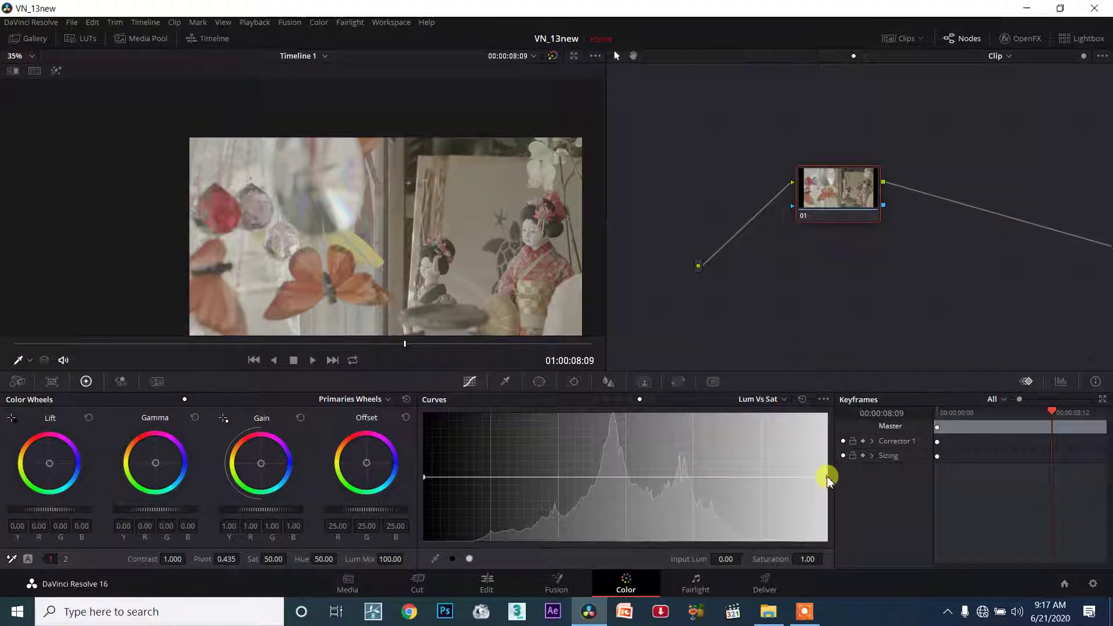
left_click_drag(829, 476, 824, 403)
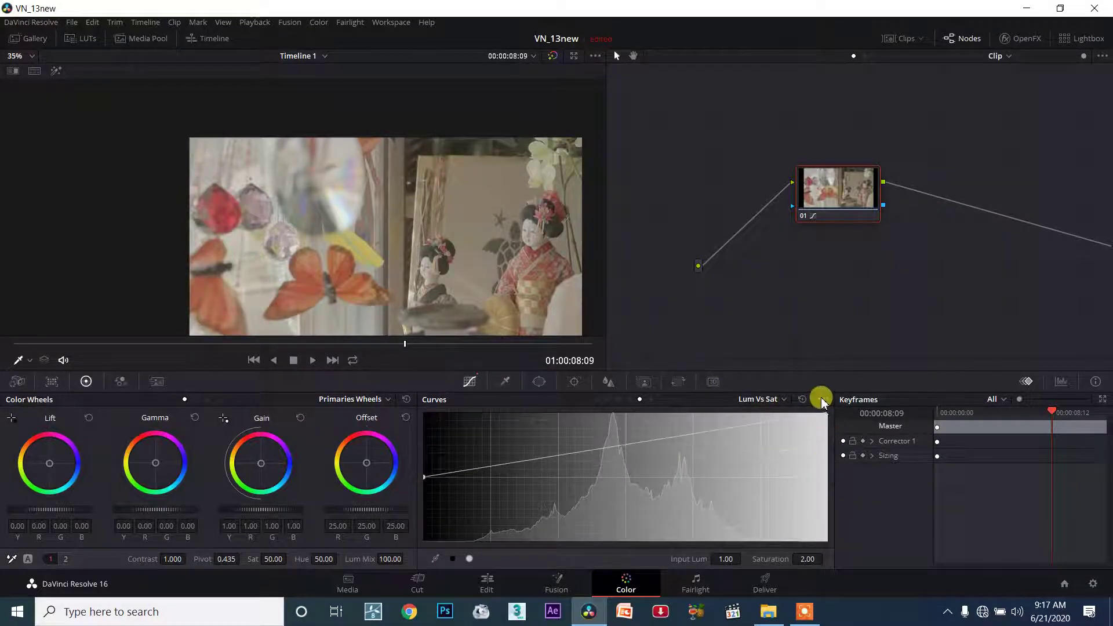
left_click_drag(828, 422, 842, 597)
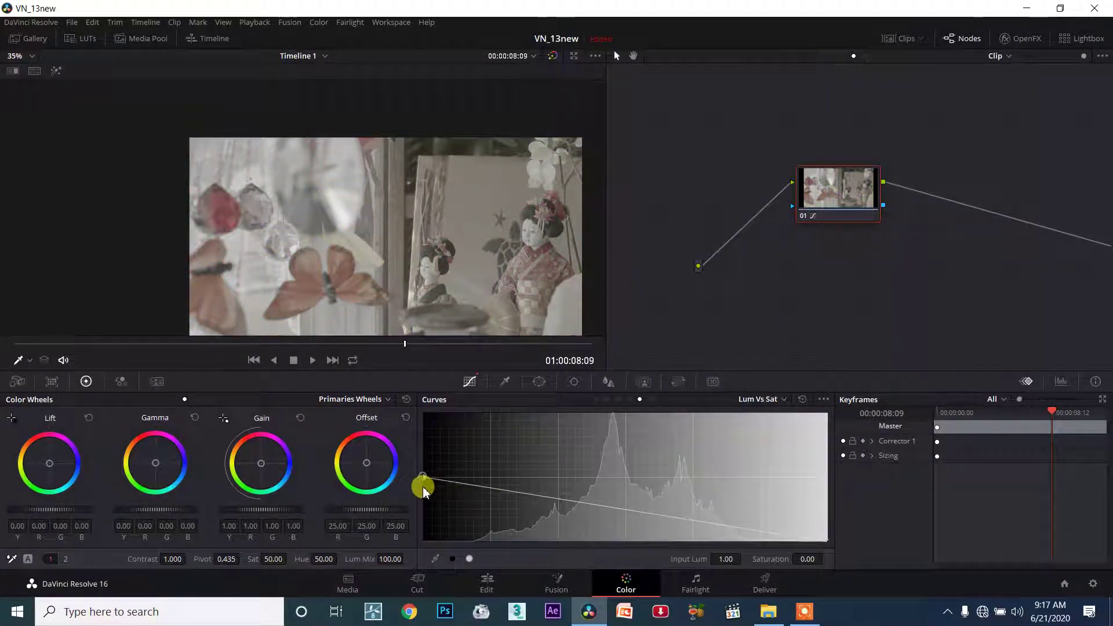
mouse_move(425, 477)
left_mouse_down()
mouse_move(427, 557)
mouse_move(404, 364)
left_mouse_up()
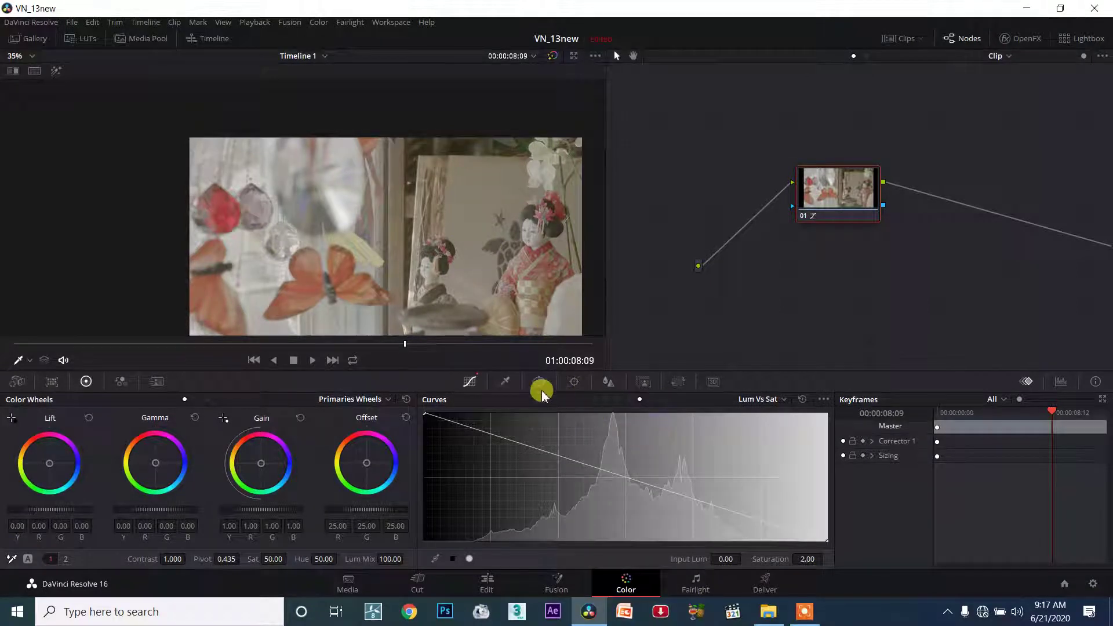
left_click_drag(827, 538, 811, 434)
Reset the curve, add points at upper-midtone and mid luminance, and raise midtone saturation to 2.00
left_click(802, 399)
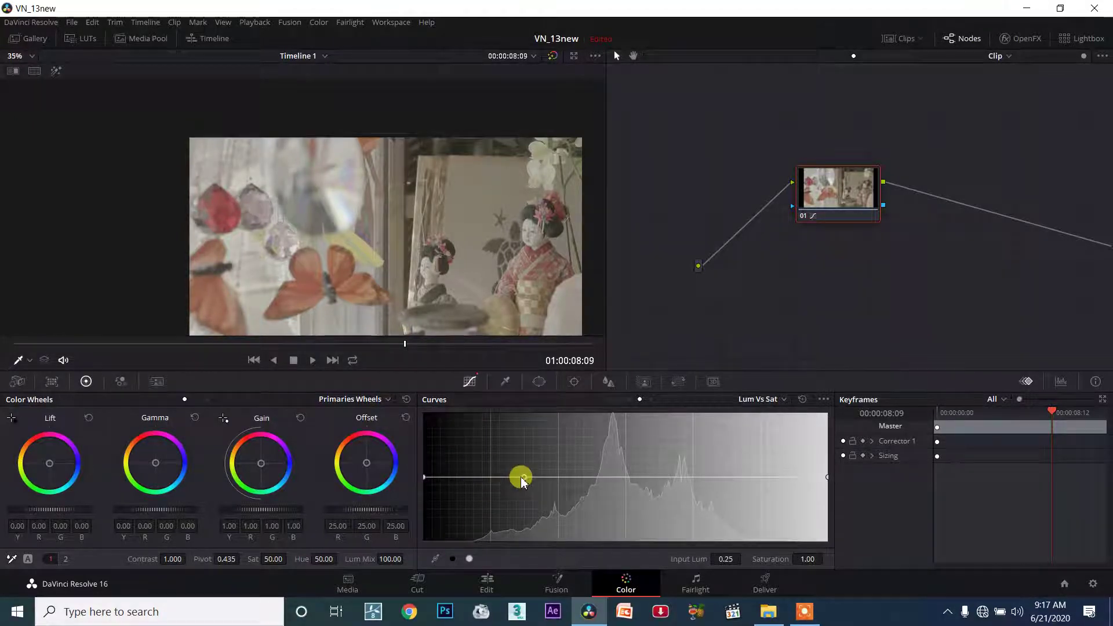
left_click(727, 477)
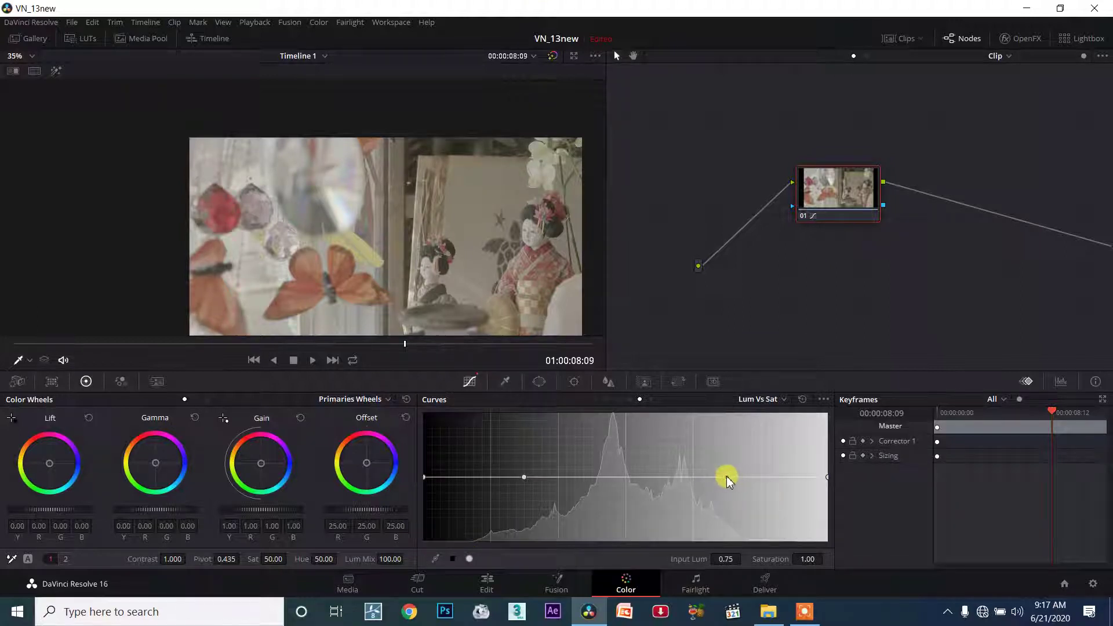
left_click(624, 476)
left_click_drag(727, 476, 737, 481)
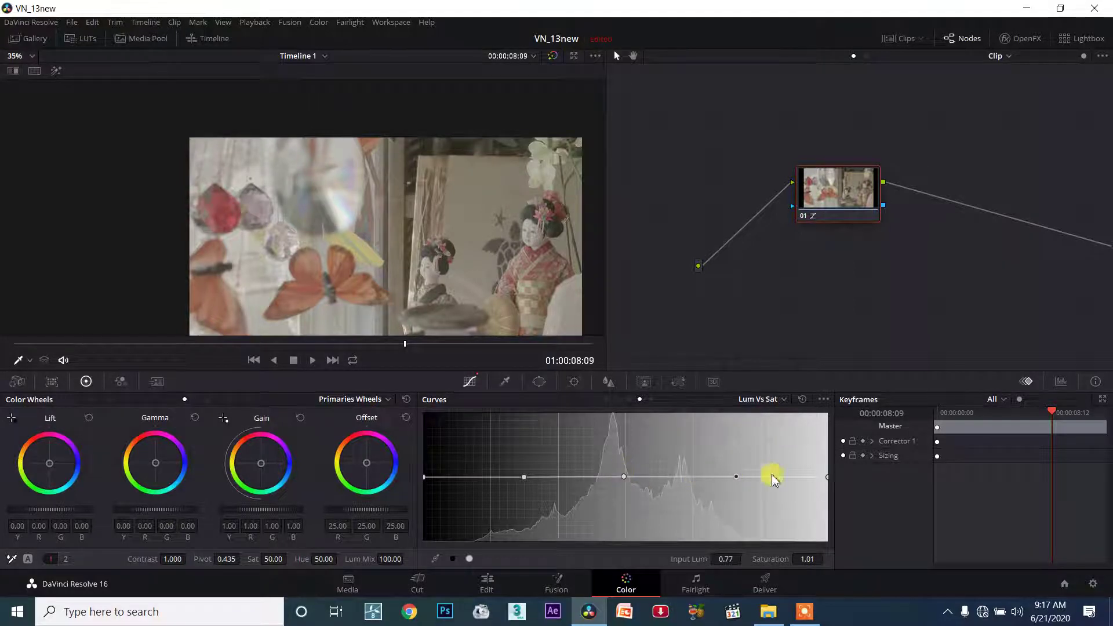
left_click_drag(625, 474, 625, 419)
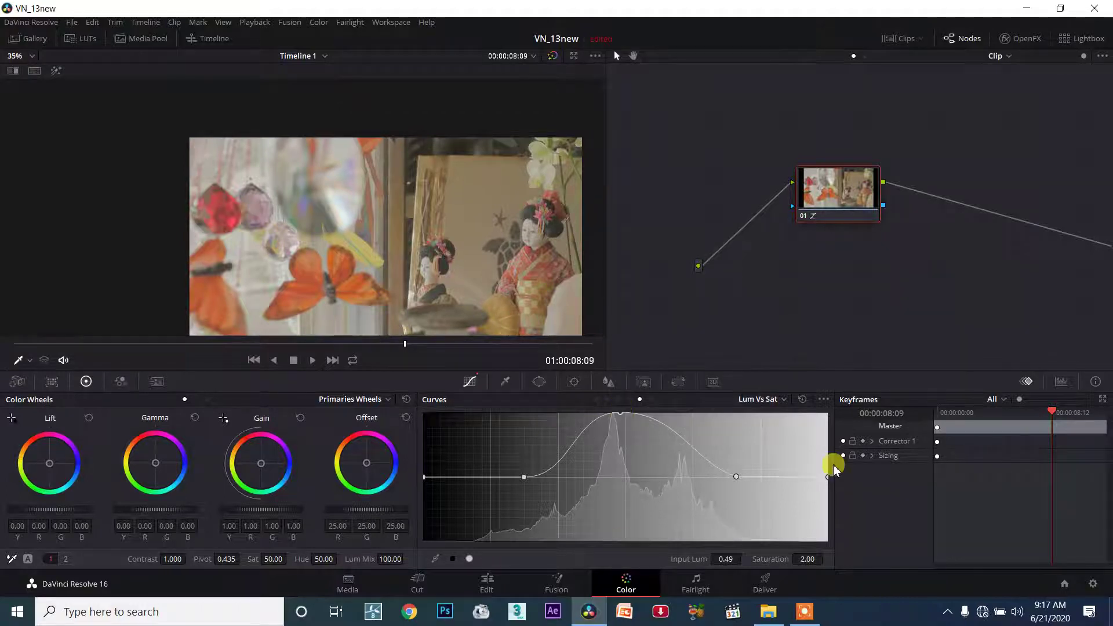
Reset the curve, add a midtone point at 2.00, then drop its saturation through 0.47 to 0.00
left_click(802, 400)
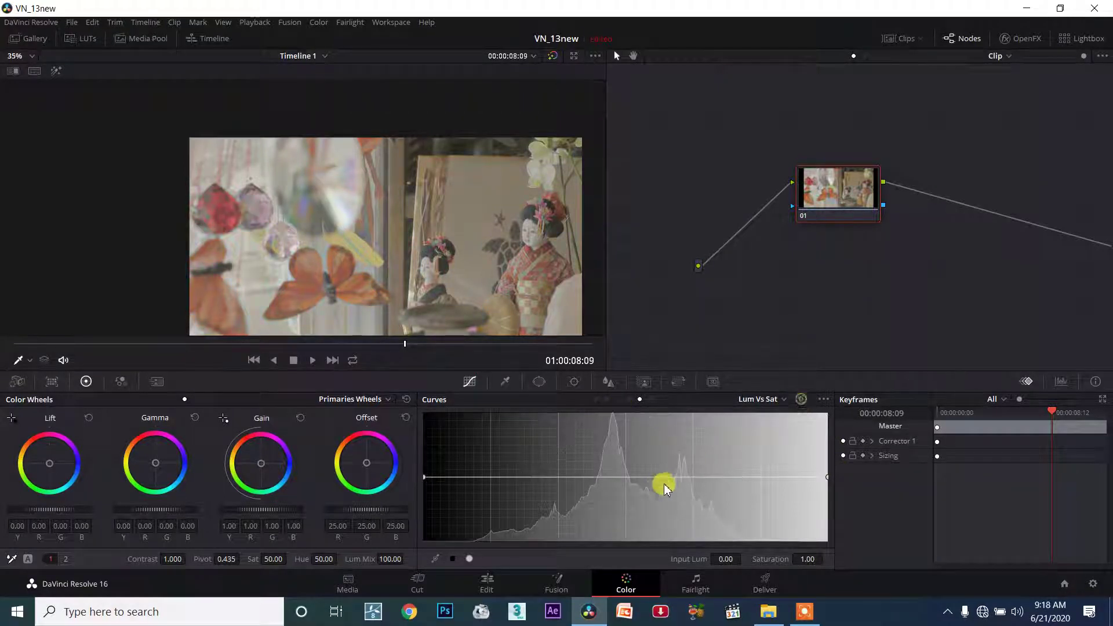
left_click_drag(625, 476, 620, 400)
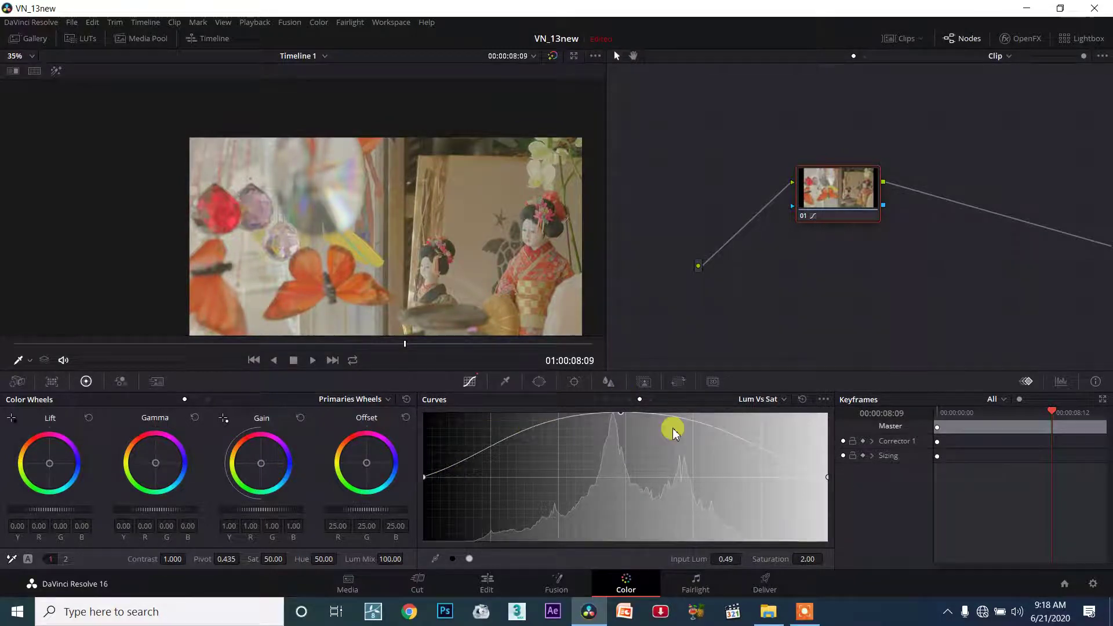
left_click_drag(620, 412, 625, 523)
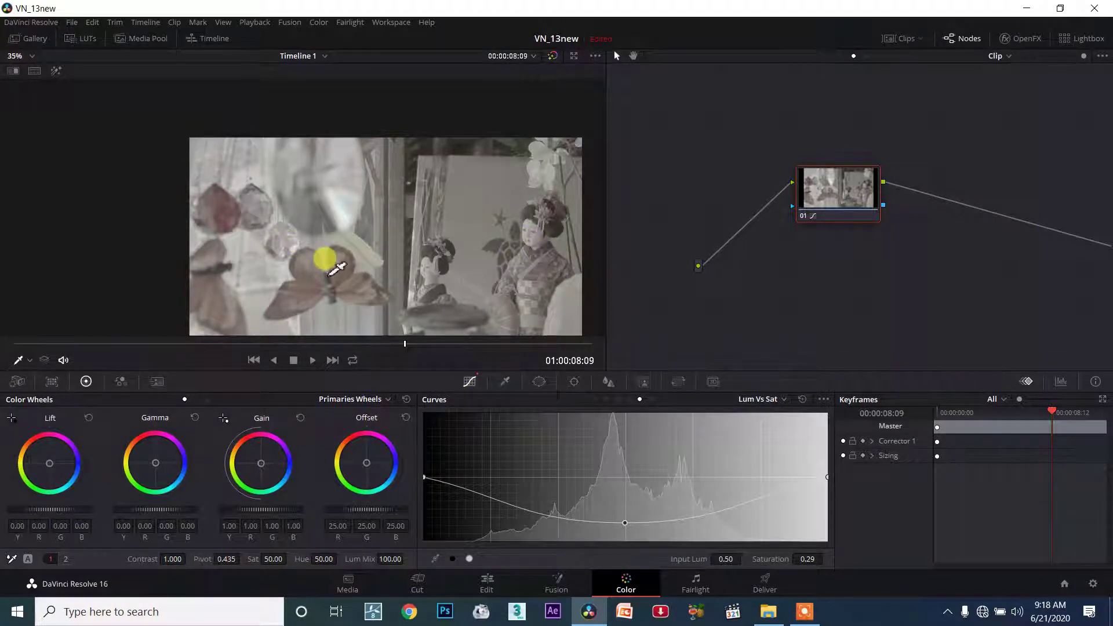
mouse_move(616, 463)
left_mouse_down()
mouse_move(629, 591)
mouse_move(638, 545)
left_mouse_up()
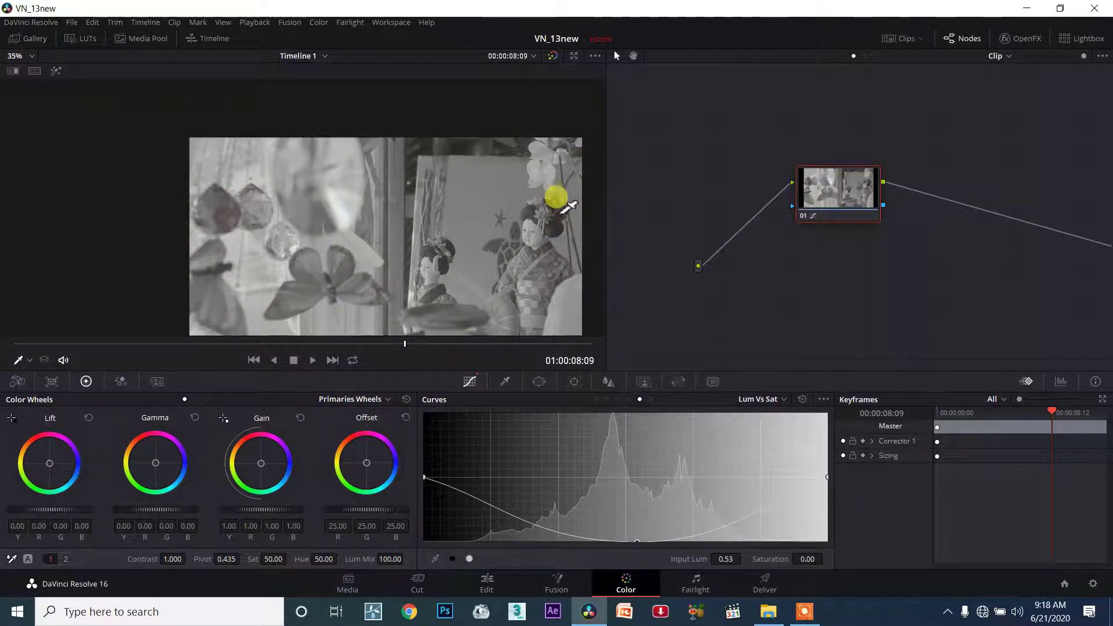
Drop shadow saturation to zero and back to normal, then reset the Lum vs Sat curve flat
scroll(567, 205, "up", 2)
scroll(567, 206, "up", 1)
scroll(279, 224, "up", 2)
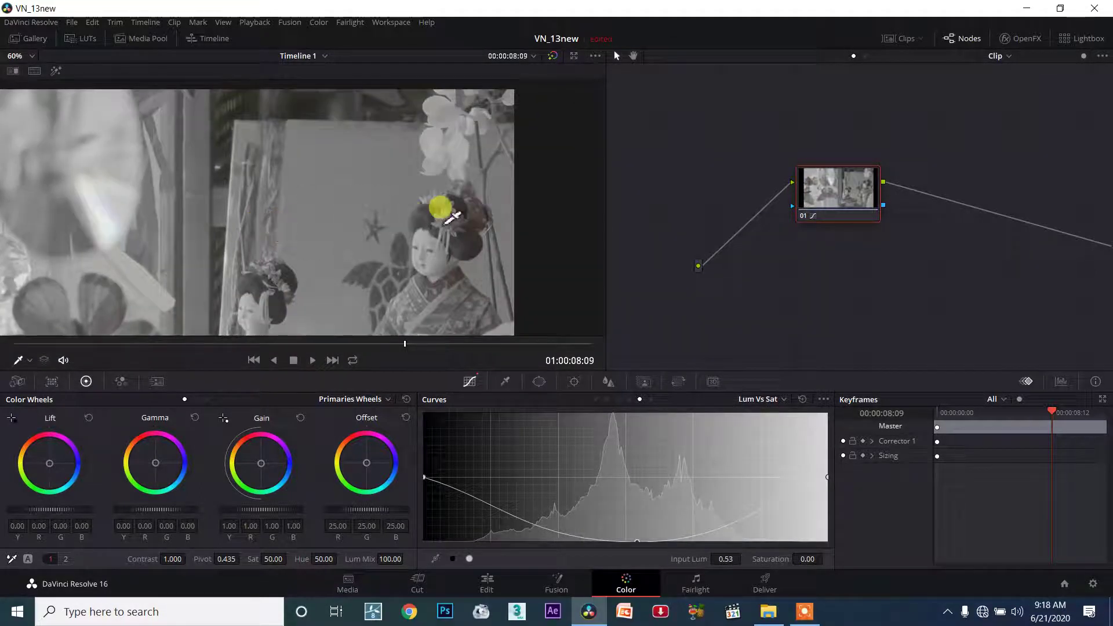
scroll(505, 211, "up", 2)
scroll(509, 217, "up", 1)
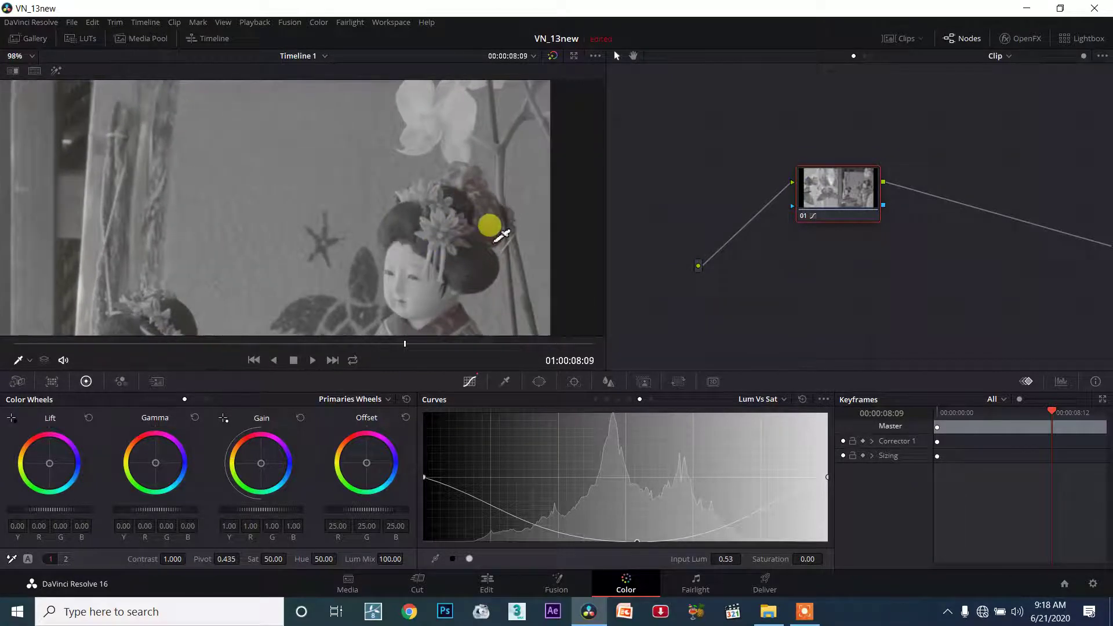
scroll(497, 228, "down", 1)
scroll(341, 243, "down", 2)
scroll(318, 246, "down", 2)
scroll(270, 261, "down", 2)
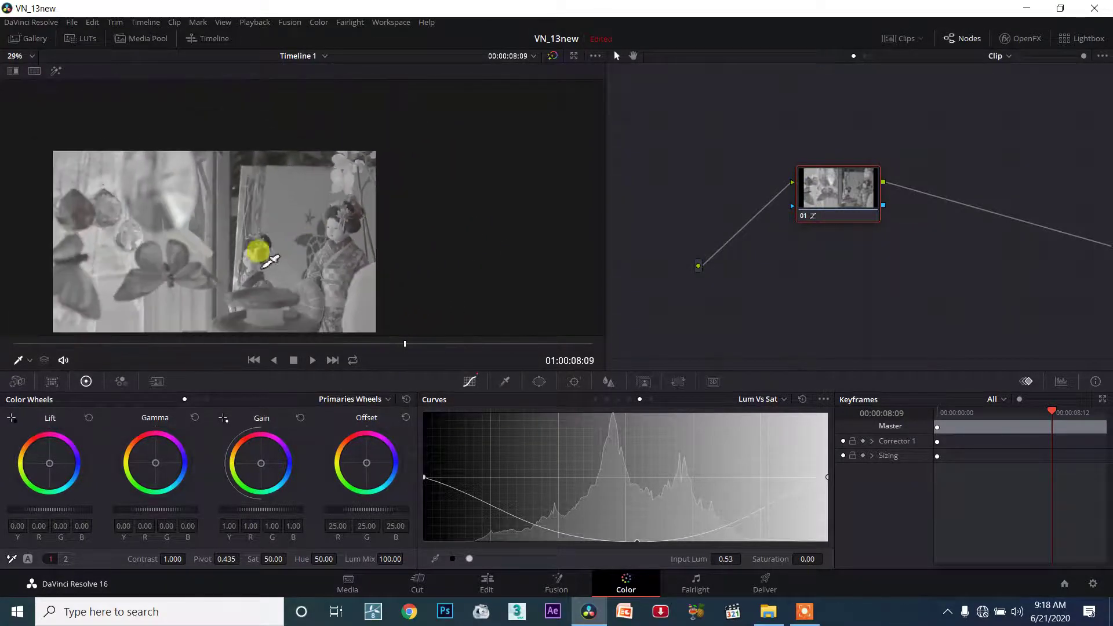
scroll(433, 129, "up", 1)
scroll(460, 149, "up", 1)
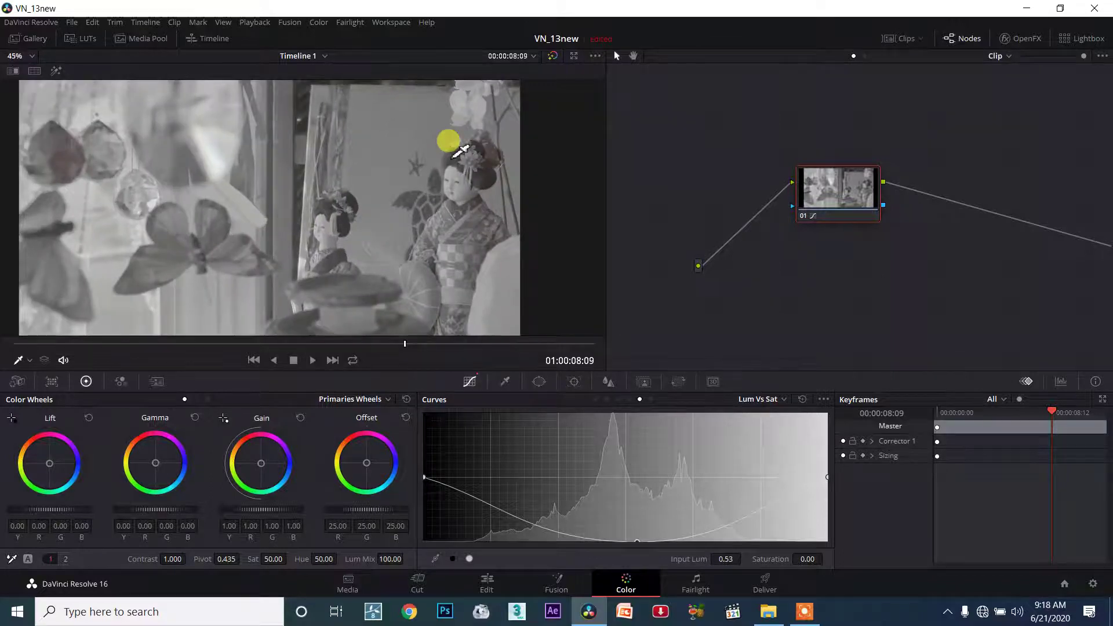
scroll(510, 137, "up", 1)
scroll(427, 149, "up", 1)
scroll(331, 168, "up", 1)
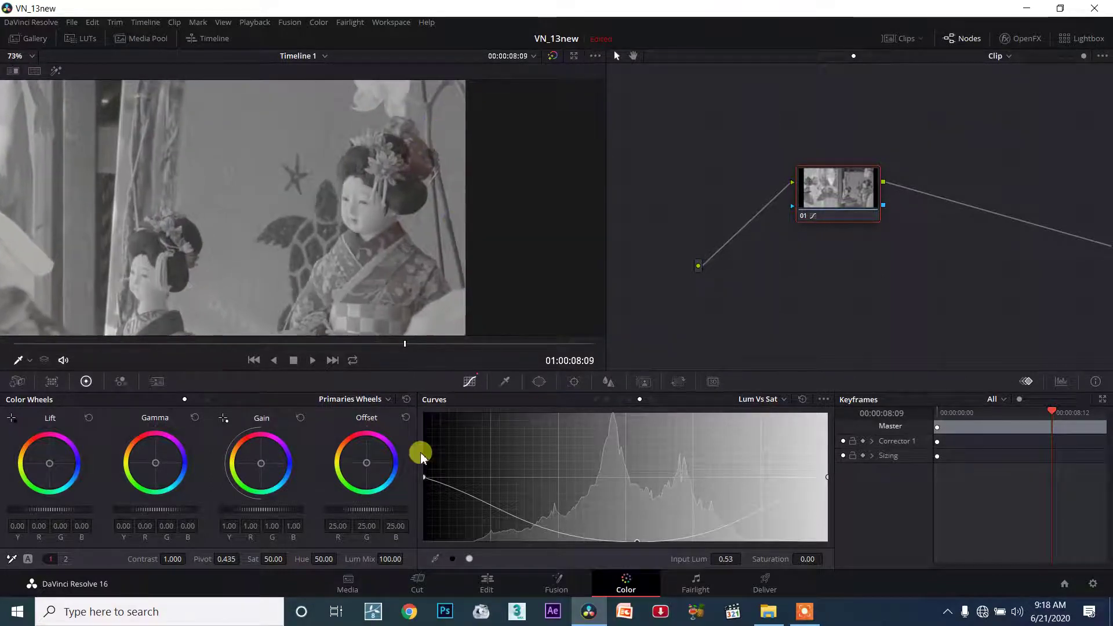
left_click_drag(426, 477, 428, 542)
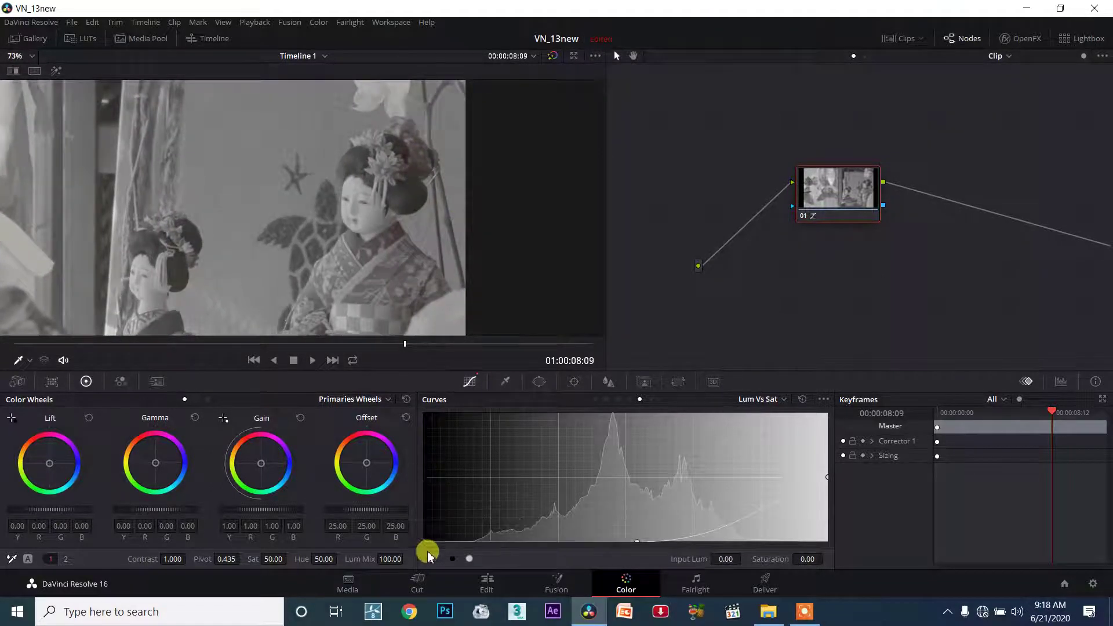
left_click_drag(421, 536, 432, 478)
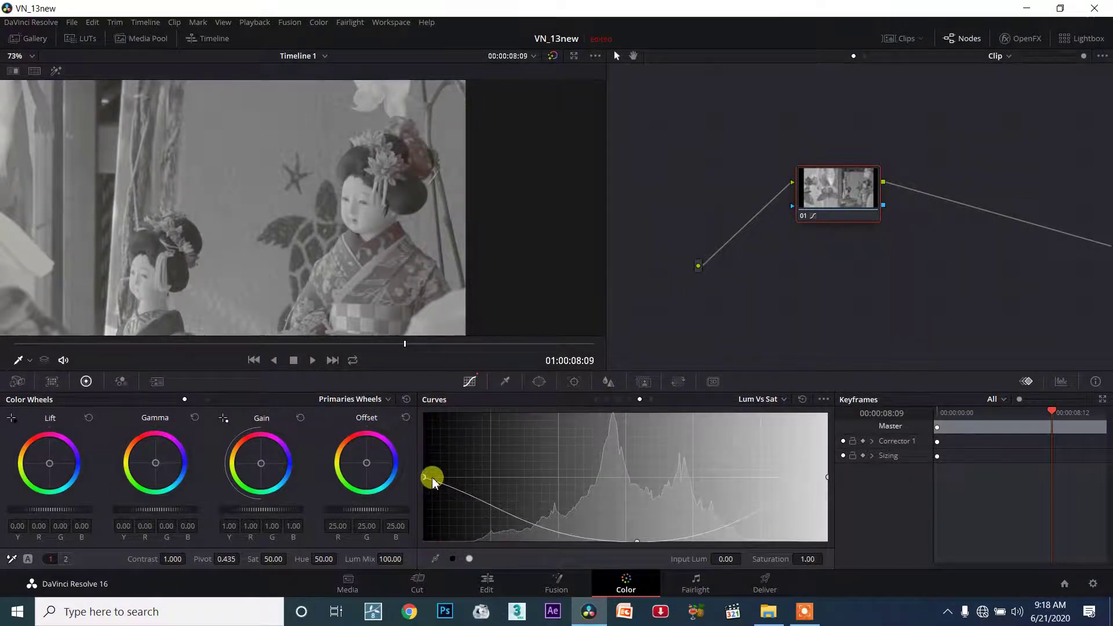
left_click(802, 400)
Add points at 0.25, 0.75 and 0.5 luminance, boost the middle one, then drop it to 0.04
scroll(129, 141, "down", 3)
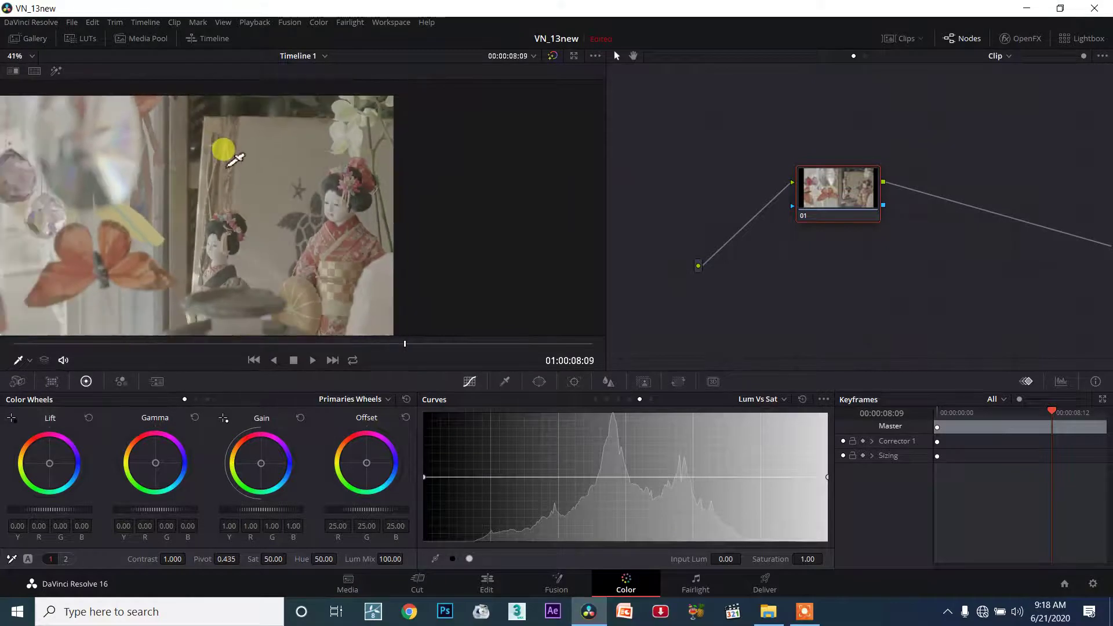
scroll(236, 160, "down", 1)
left_click_drag(236, 160, 371, 190)
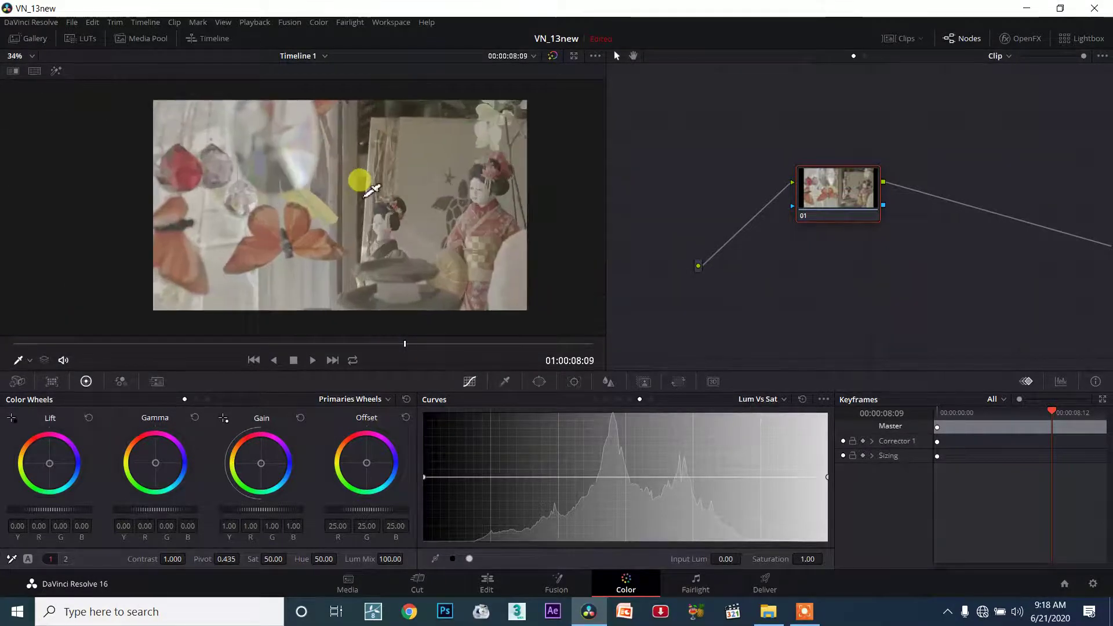
scroll(371, 190, "up", 2)
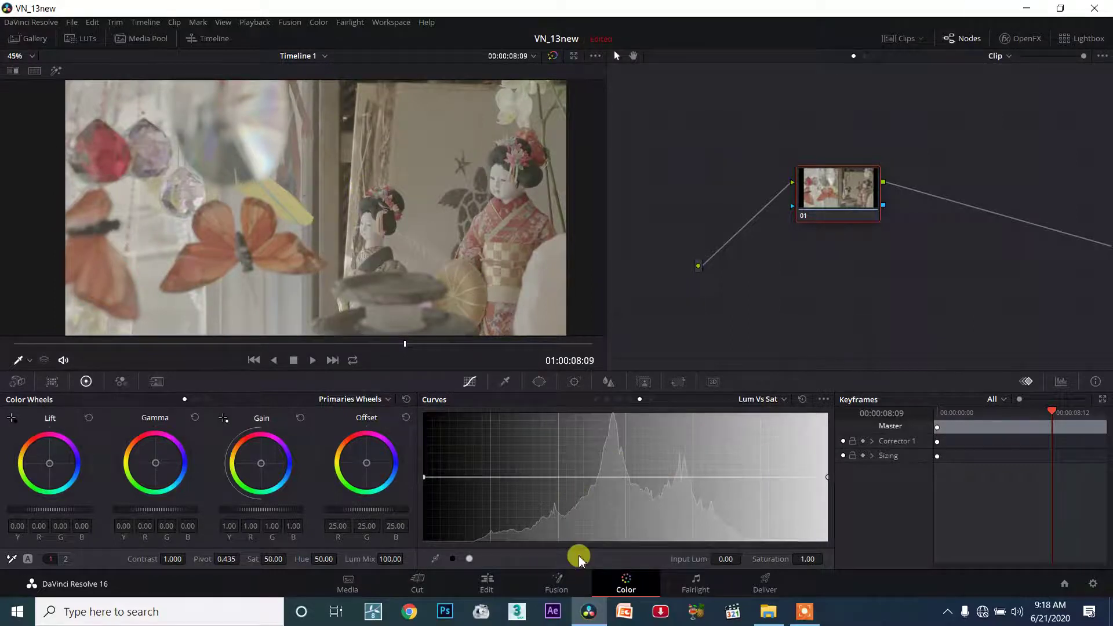
left_click(453, 558)
left_click(469, 558)
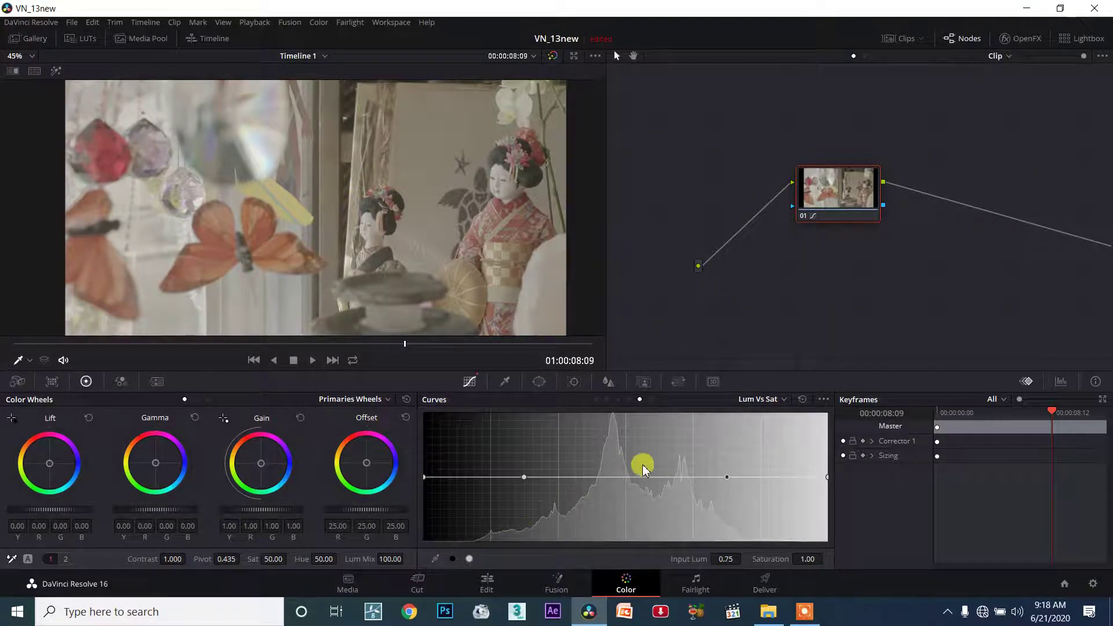
left_click(625, 477)
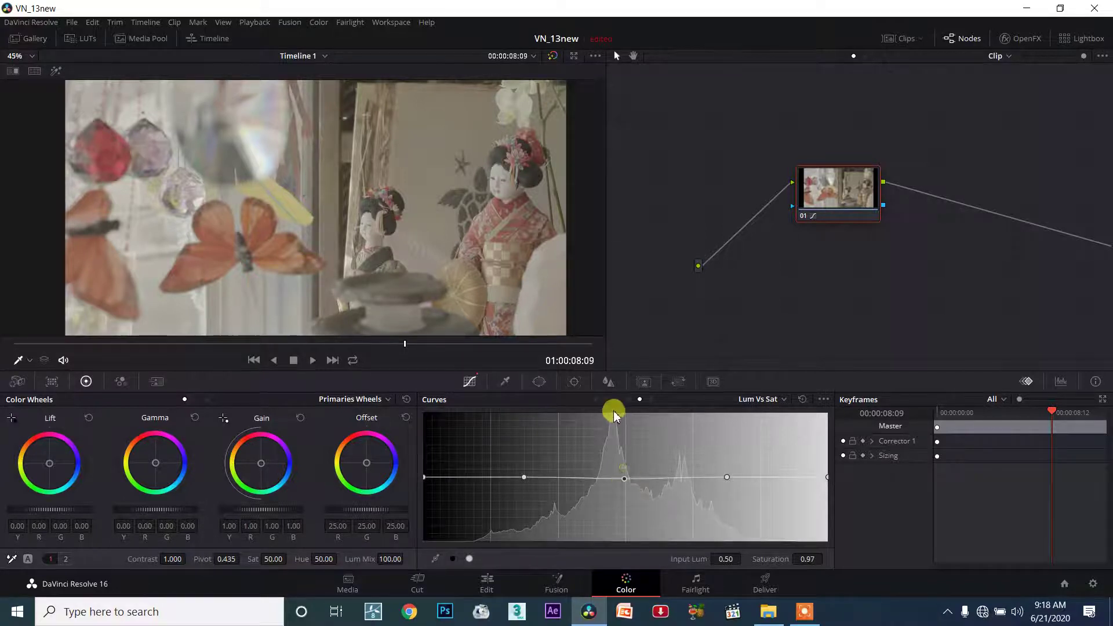
left_click_drag(628, 484, 626, 420)
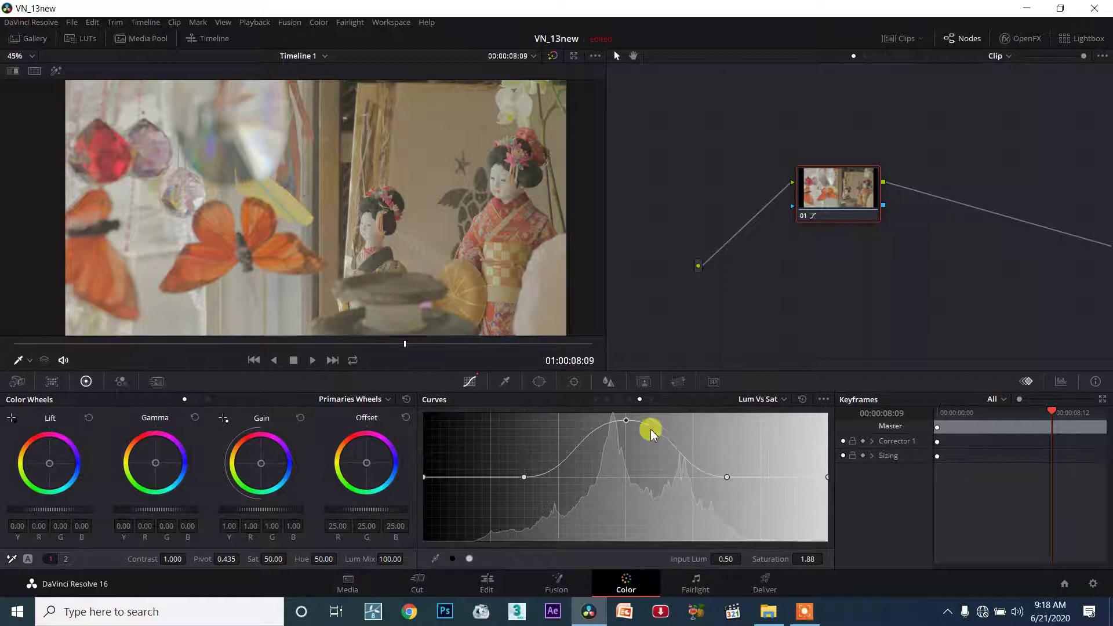
mouse_move(623, 418)
left_mouse_down()
mouse_move(607, 561)
mouse_move(621, 562)
left_mouse_up()
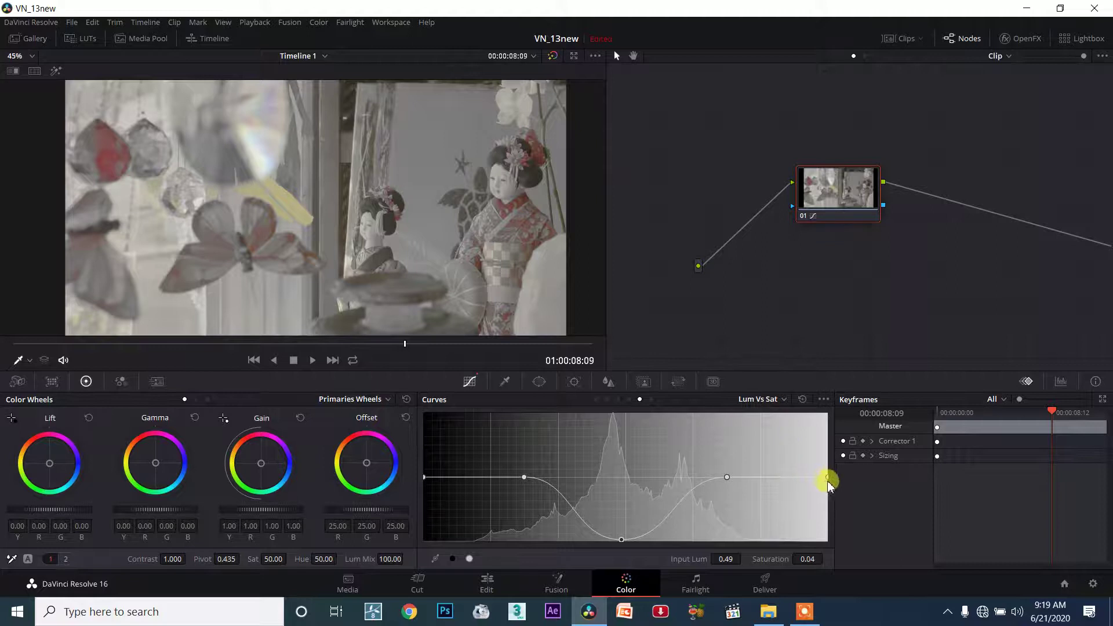
Drain highlights, add a 0.75 point, zero the shadows and 0.25 point, and peak mid luminance at 2.00
left_click_drag(826, 450, 826, 413)
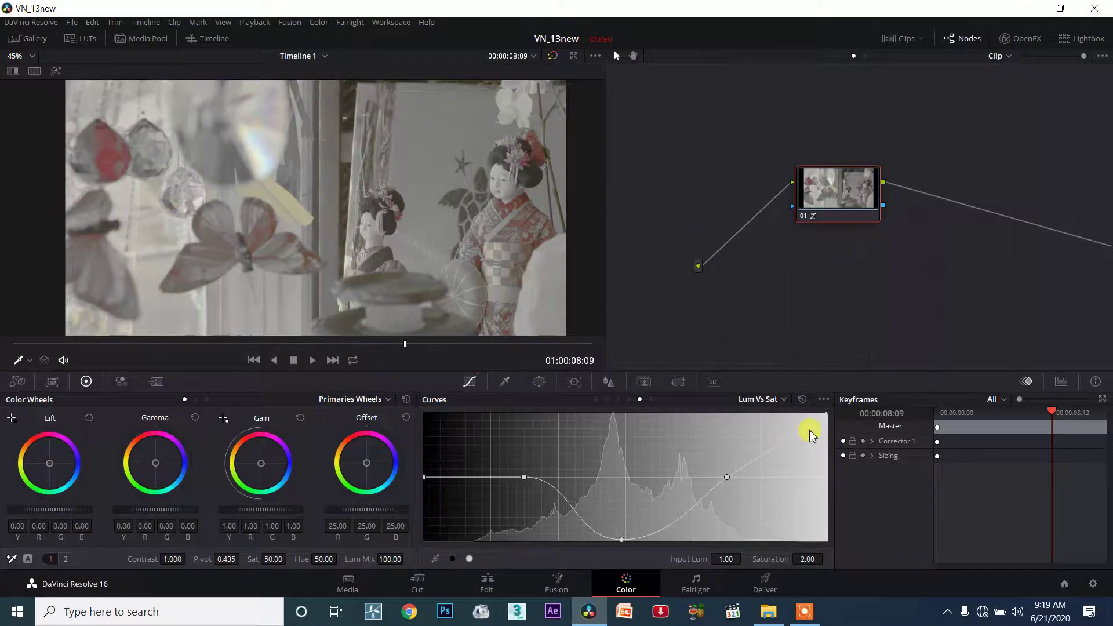
left_click_drag(830, 417, 827, 568)
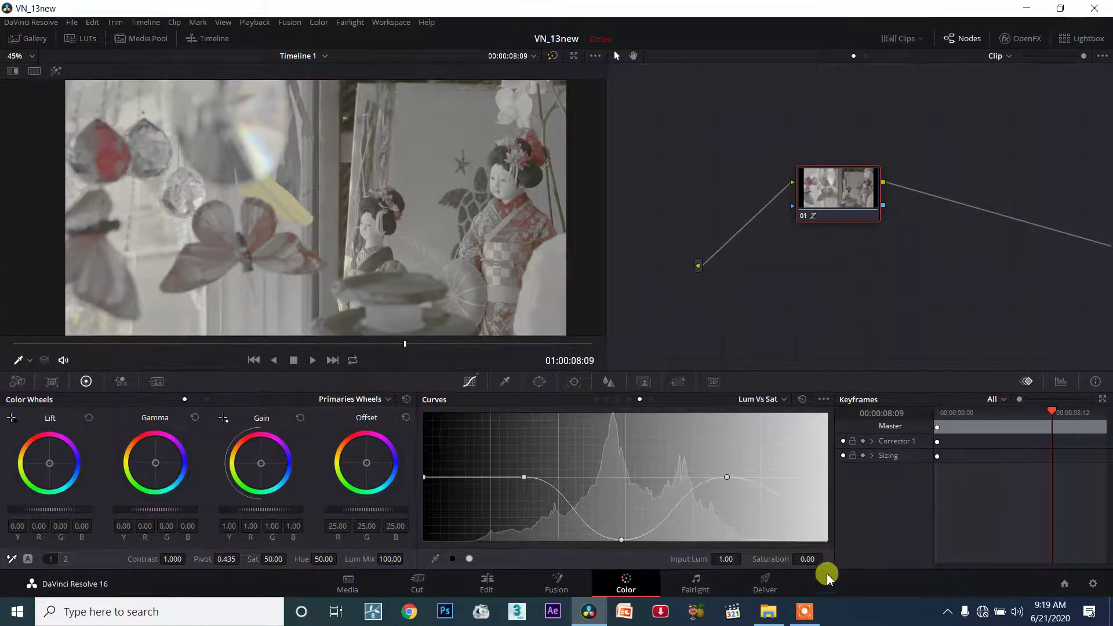
left_click(727, 479)
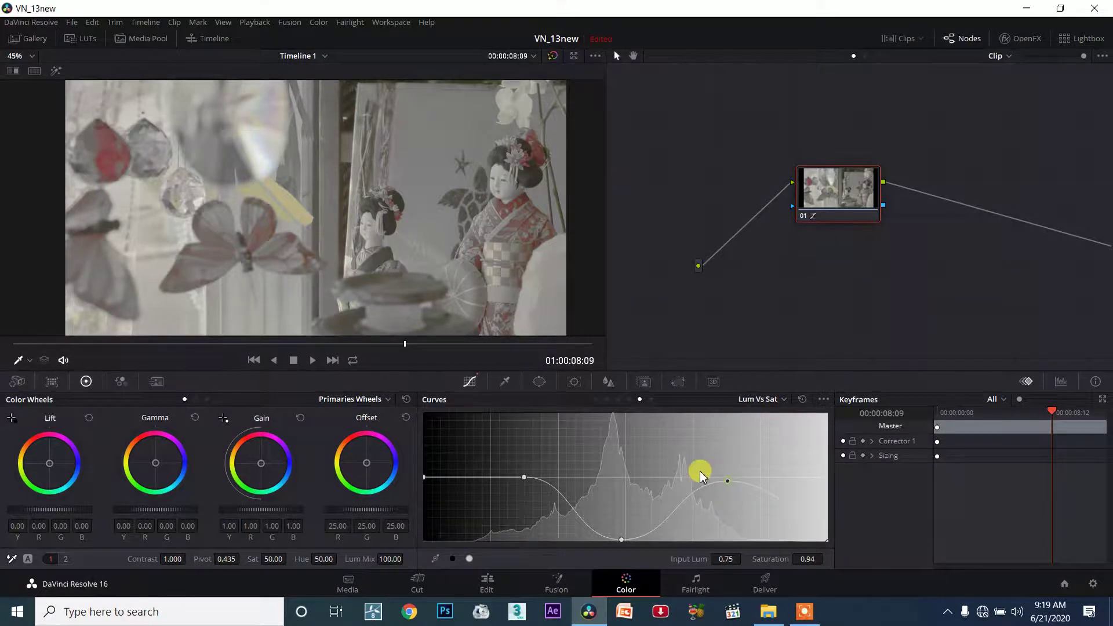
left_click_drag(729, 484, 732, 483)
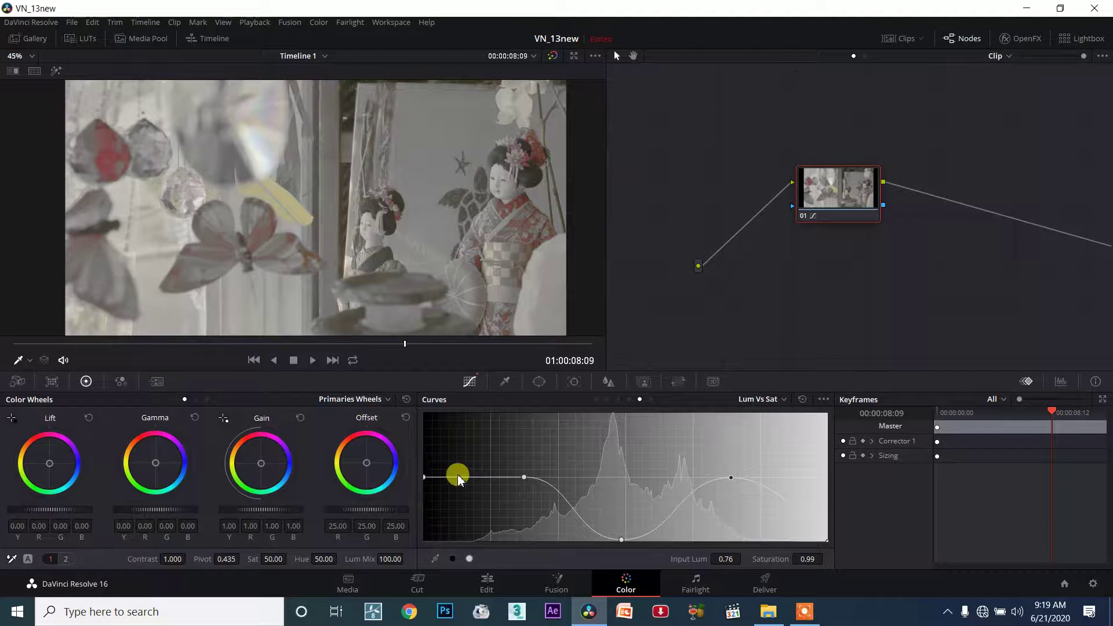
left_click_drag(524, 477, 537, 541)
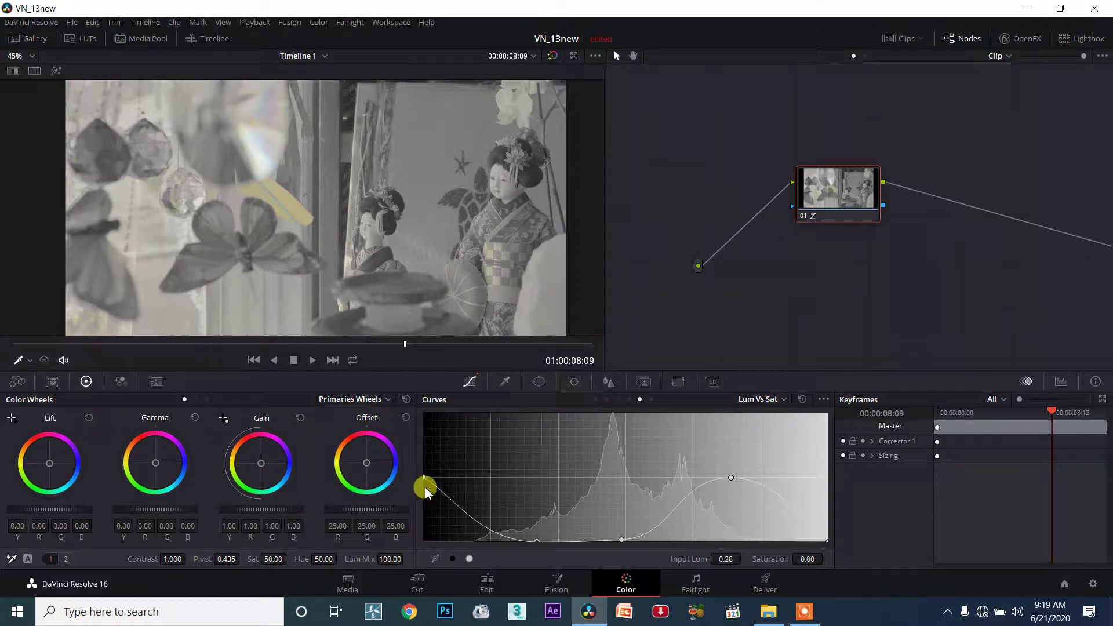
left_click_drag(420, 476, 423, 539)
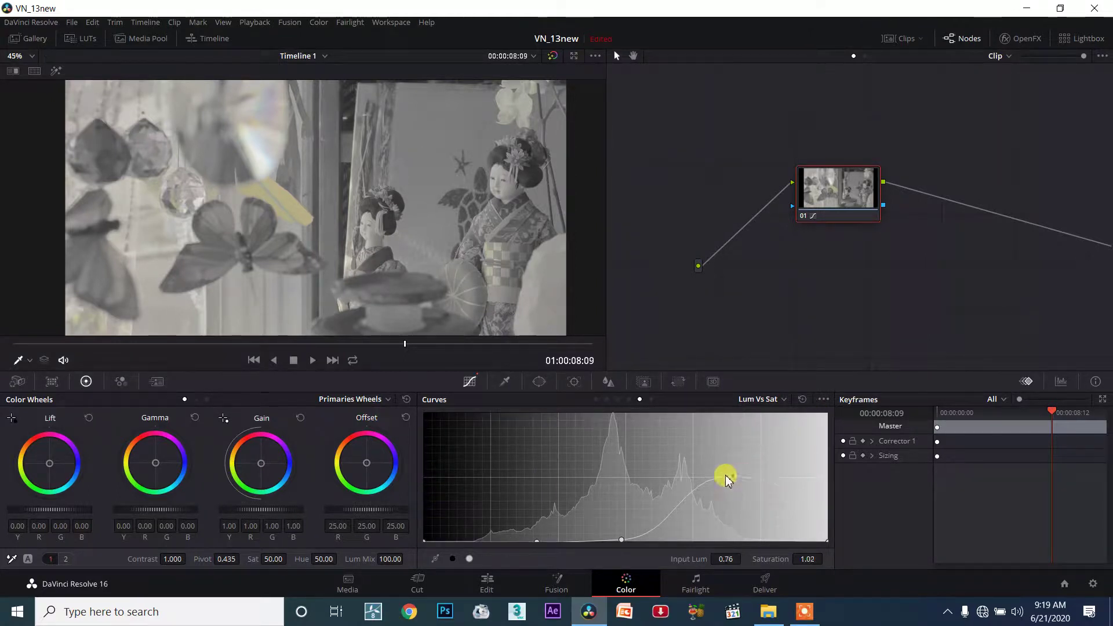
left_click_drag(727, 479, 531, 390)
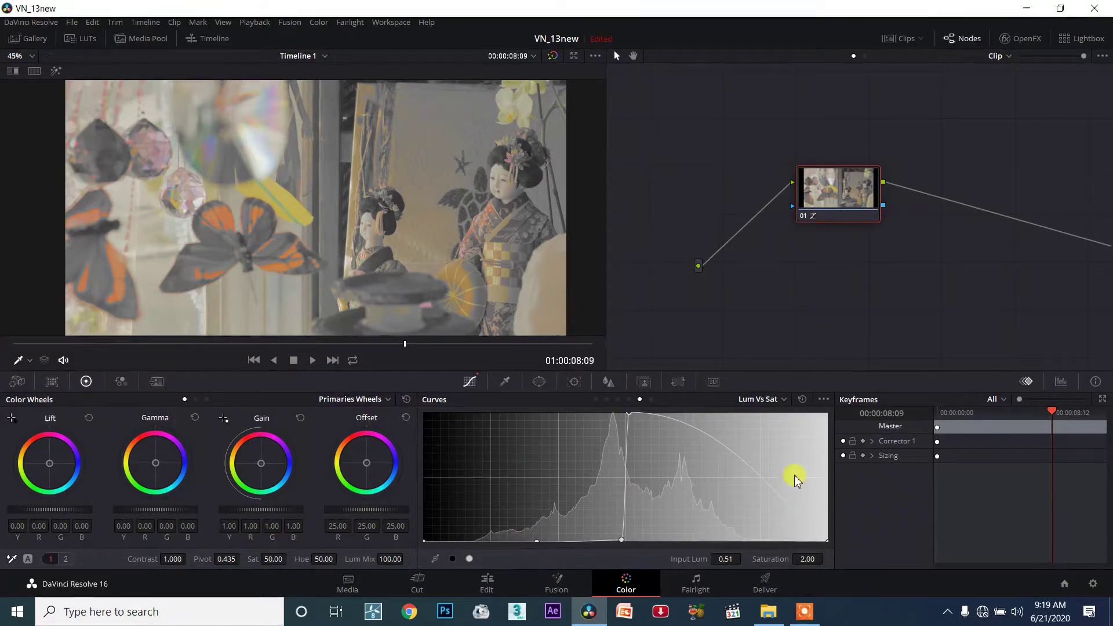
Reset the Lum vs Sat curve flat at 1.00 and reopen the curve-type list
left_click(801, 400)
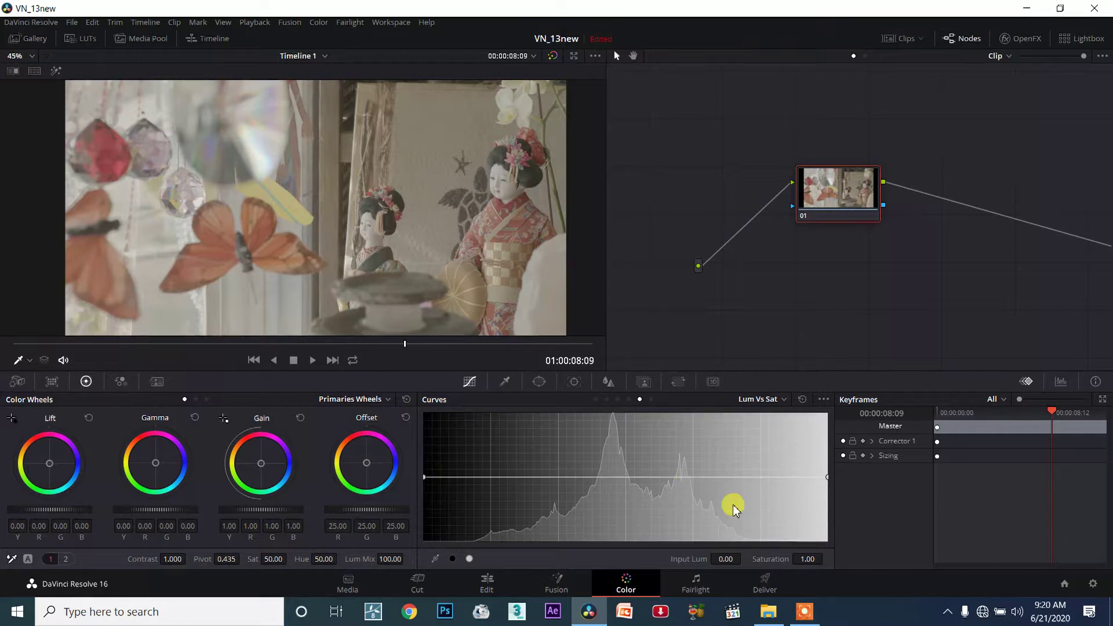
left_click(777, 400)
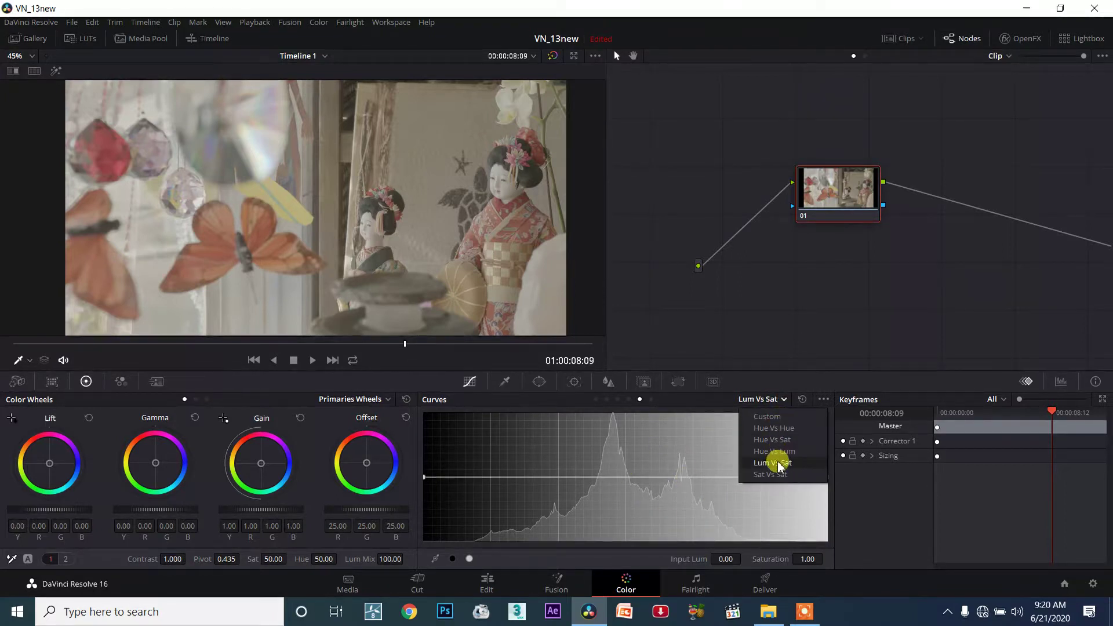
left_click(773, 463)
left_click(775, 400)
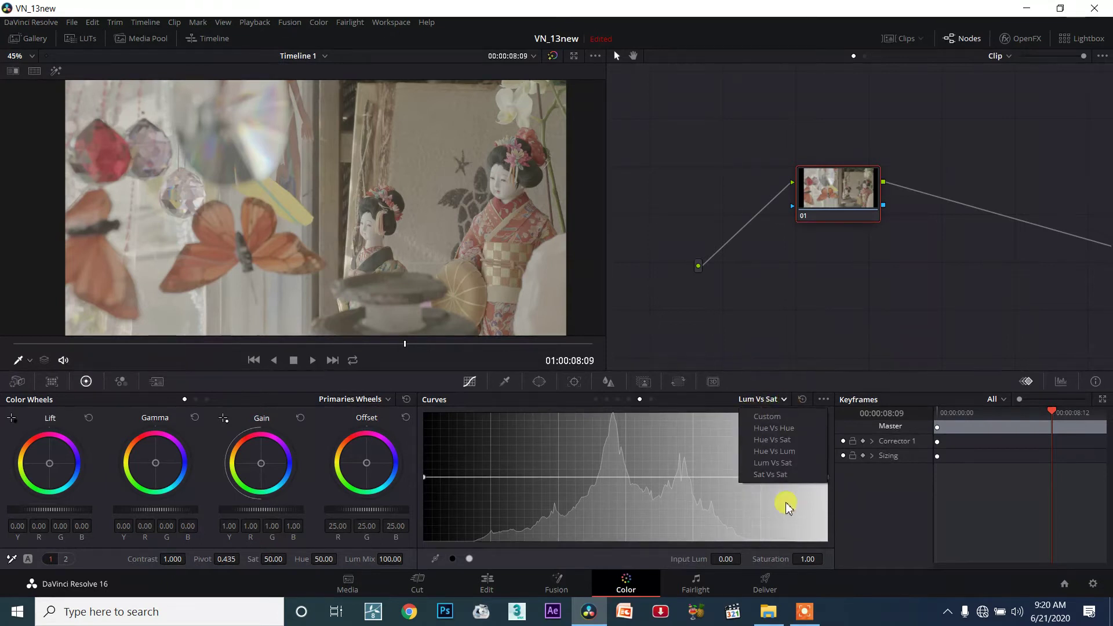